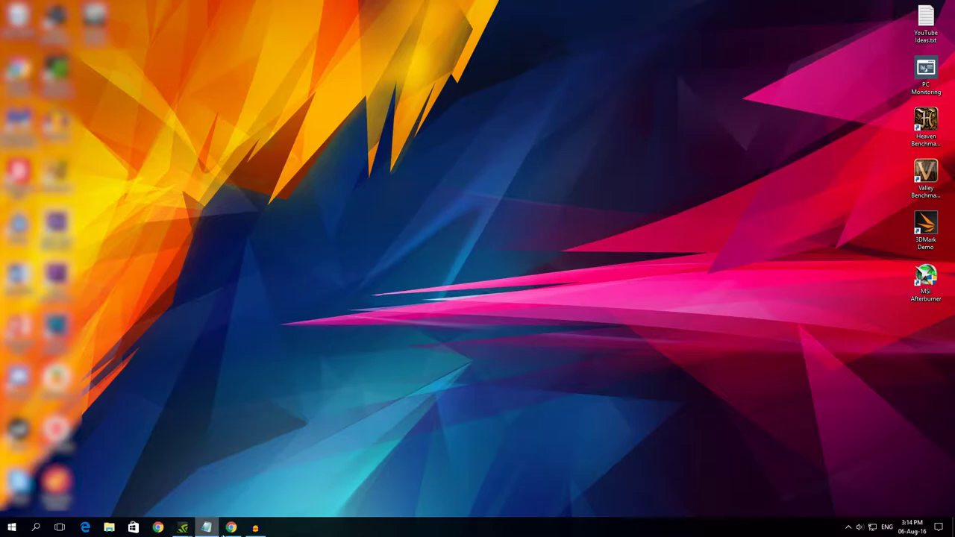
Look over the Afterburner download and features pages, then minimize the browser
{"action": "left_click", "coordinate": [232, 528]}
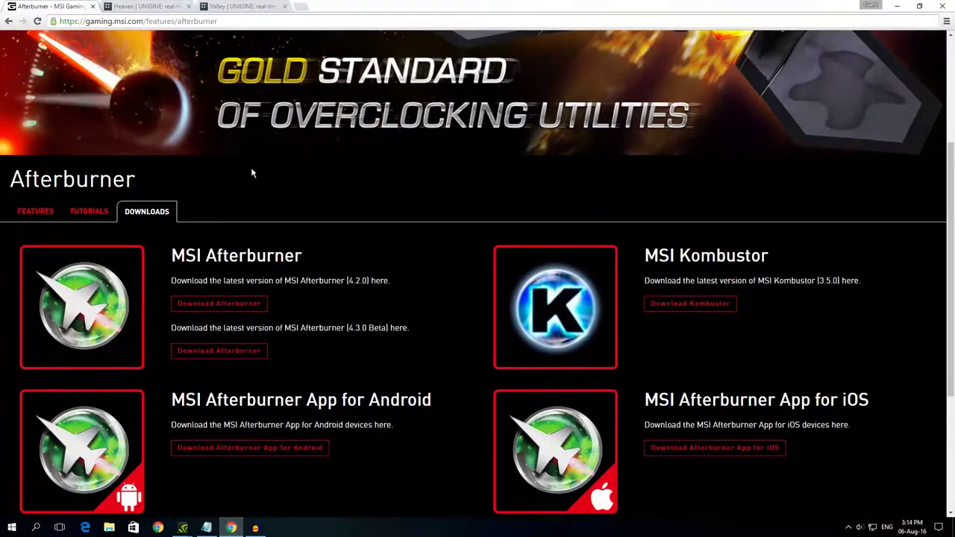
{"action": "left_click", "coordinate": [34, 213]}
{"action": "left_click", "coordinate": [145, 213]}
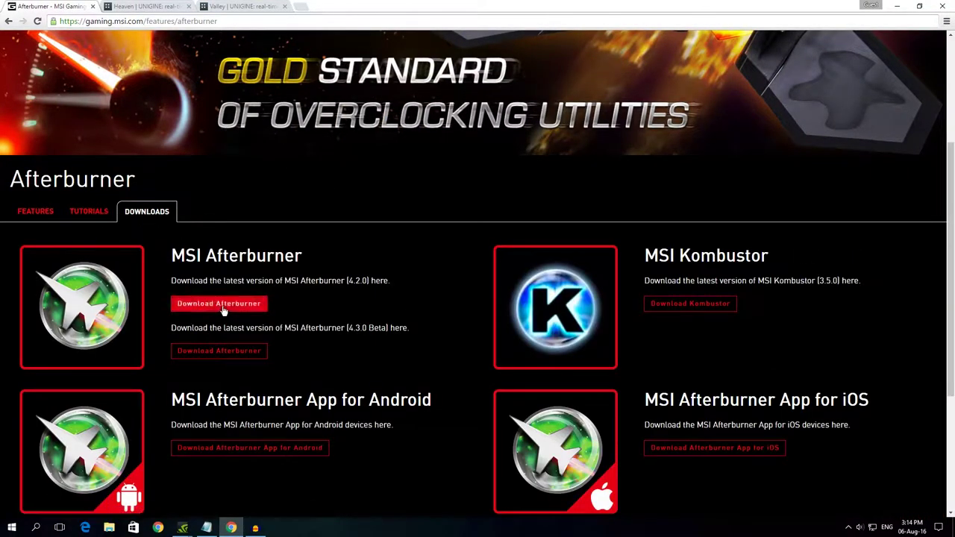
{"action": "left_click", "coordinate": [897, 6]}
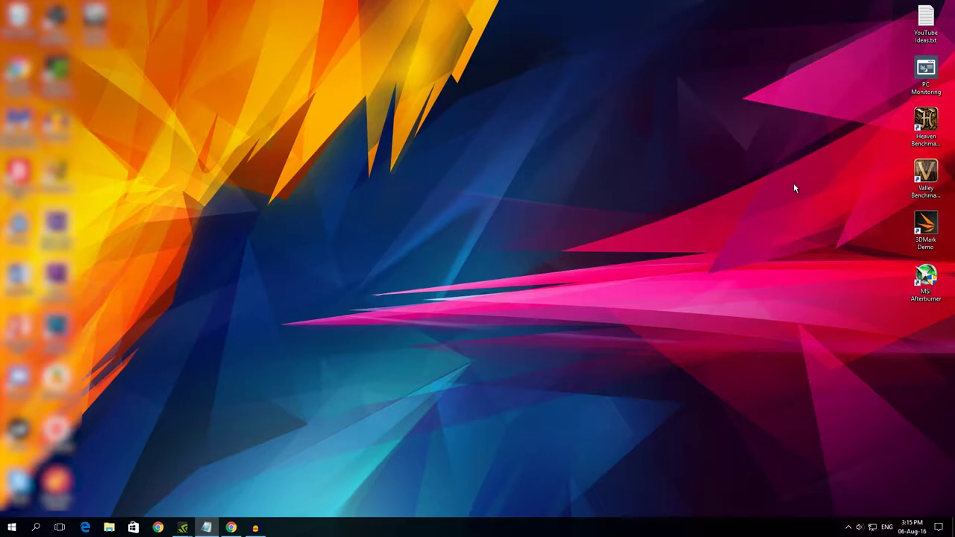
Check the Heaven Benchmark web page, then show the desktop
{"action": "left_click", "coordinate": [231, 527]}
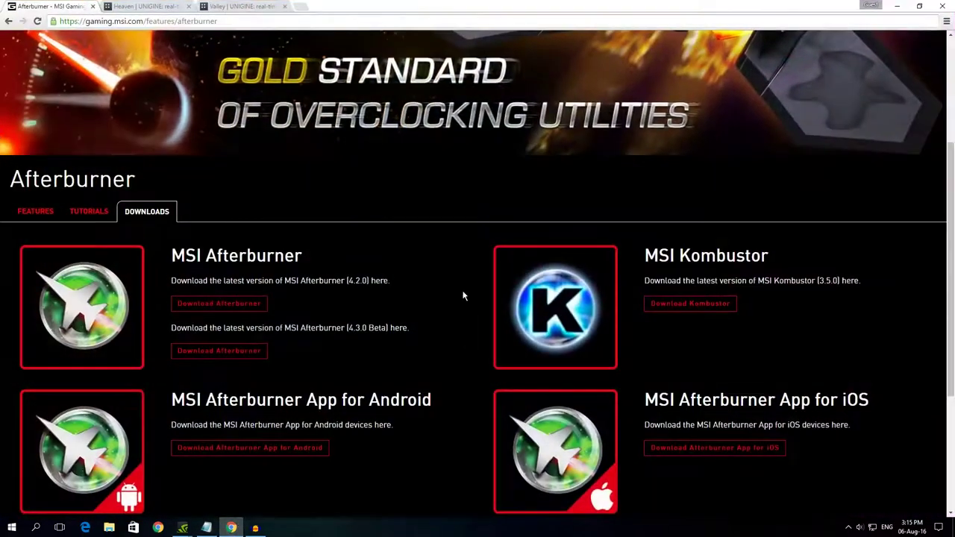
{"action": "left_click", "coordinate": [123, 8]}
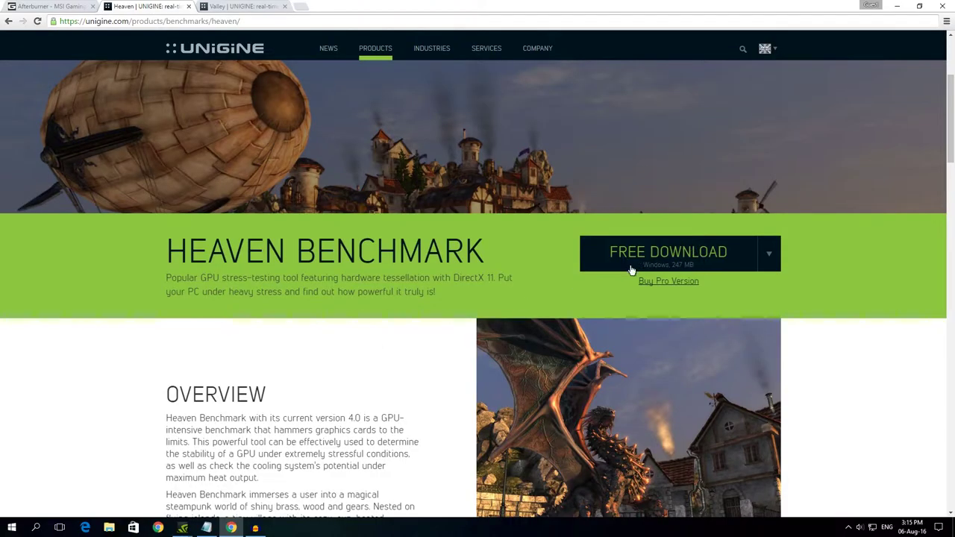
{"action": "key", "text": "super+d"}
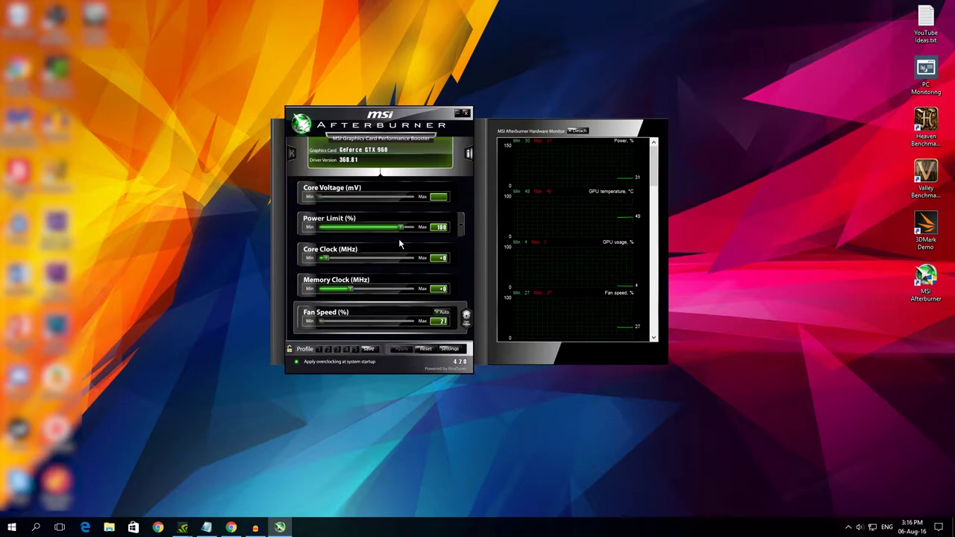
Launch Heaven Benchmark and run its demo full screen at 1920x1080, Ultra, Extreme tessellation
{"action": "double_click", "coordinate": [922, 134]}
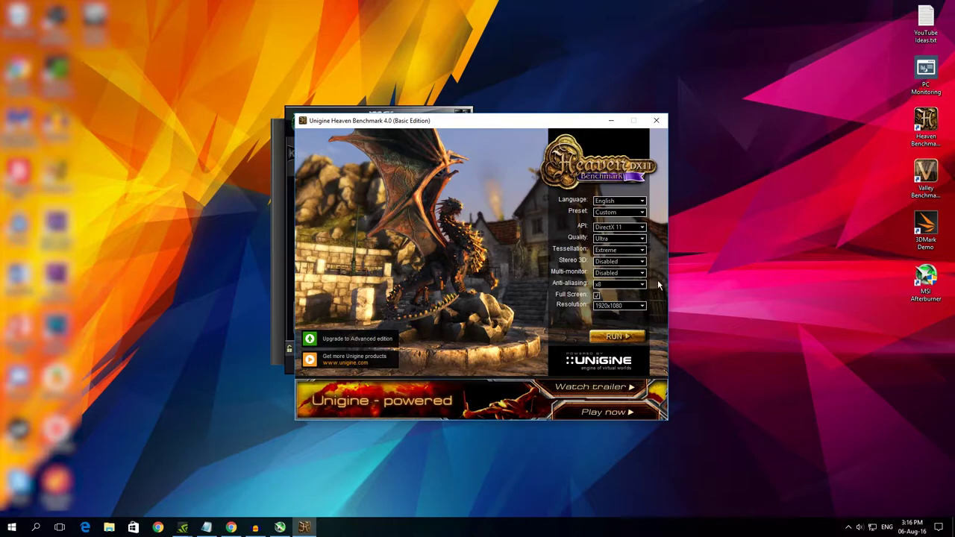
{"action": "left_click", "coordinate": [596, 296]}
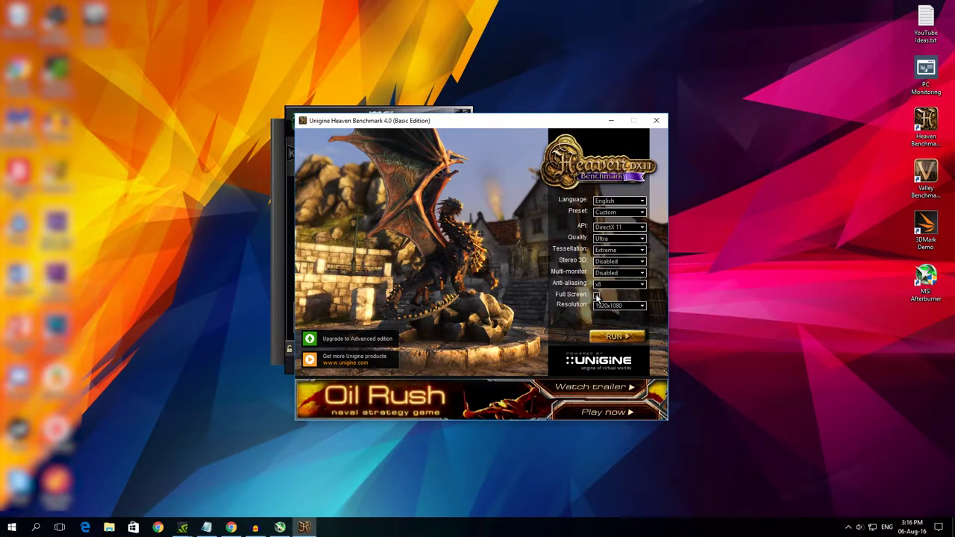
{"action": "left_click", "coordinate": [597, 296]}
{"action": "left_click", "coordinate": [612, 337]}
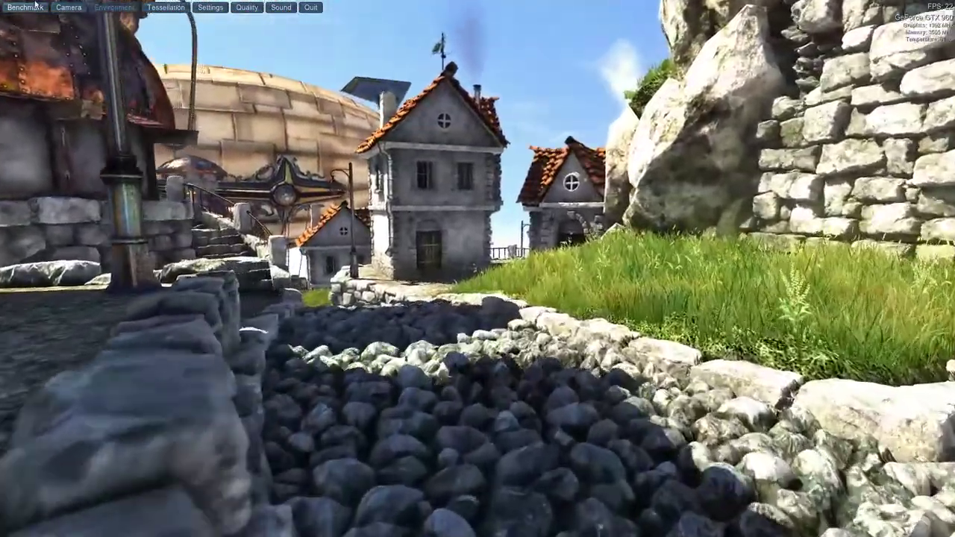
Run the timed Heaven benchmark (score 804, 31.9 FPS), dismiss the results and quit
{"action": "left_click", "coordinate": [30, 7]}
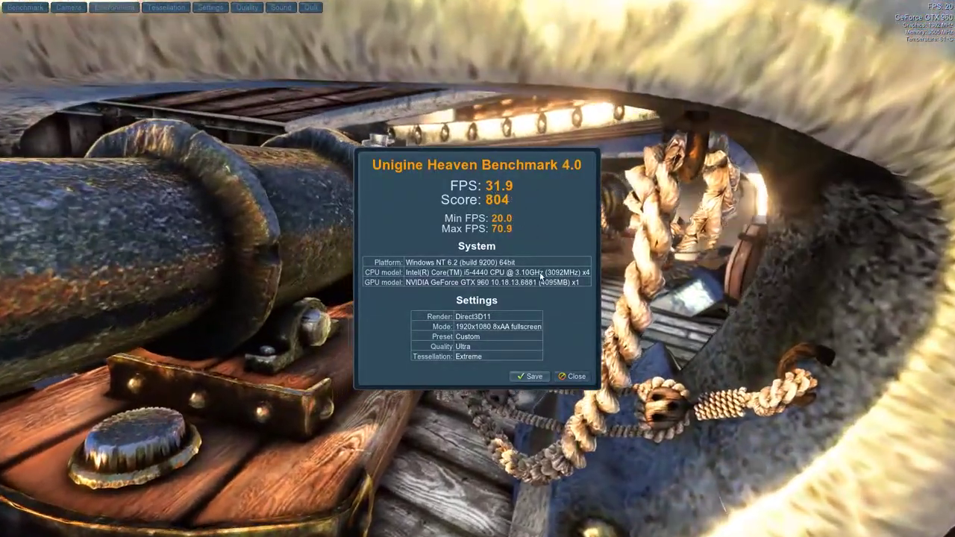
{"action": "left_click", "coordinate": [575, 377]}
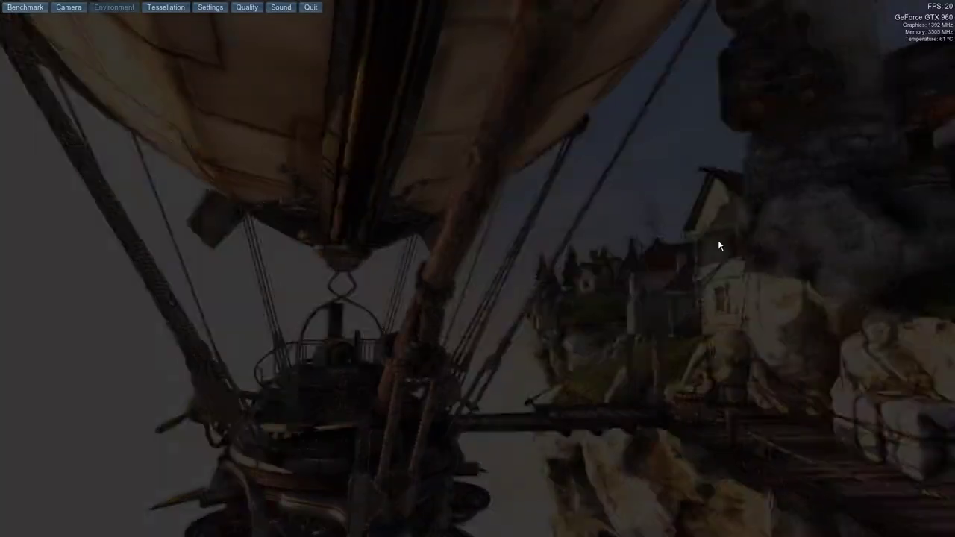
{"action": "left_click", "coordinate": [311, 7]}
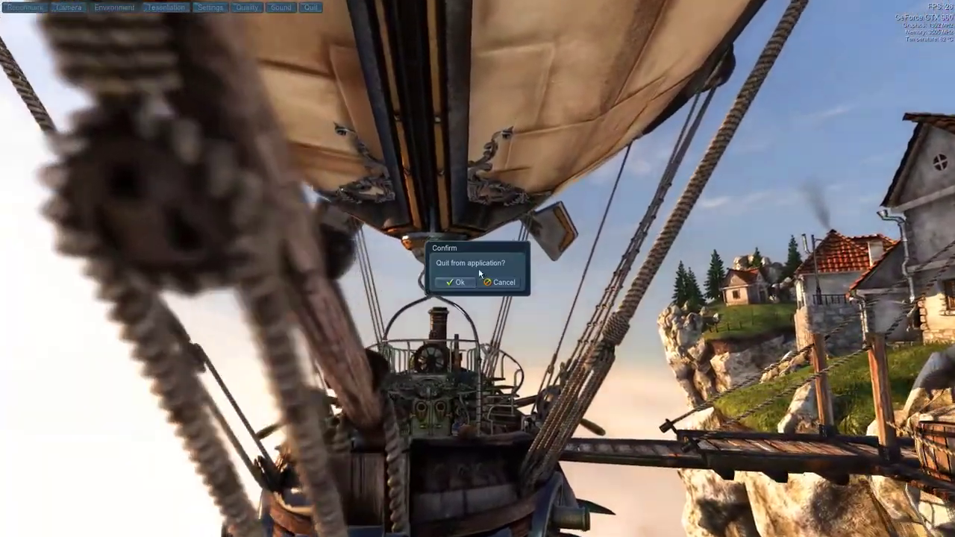
{"action": "left_click", "coordinate": [457, 282]}
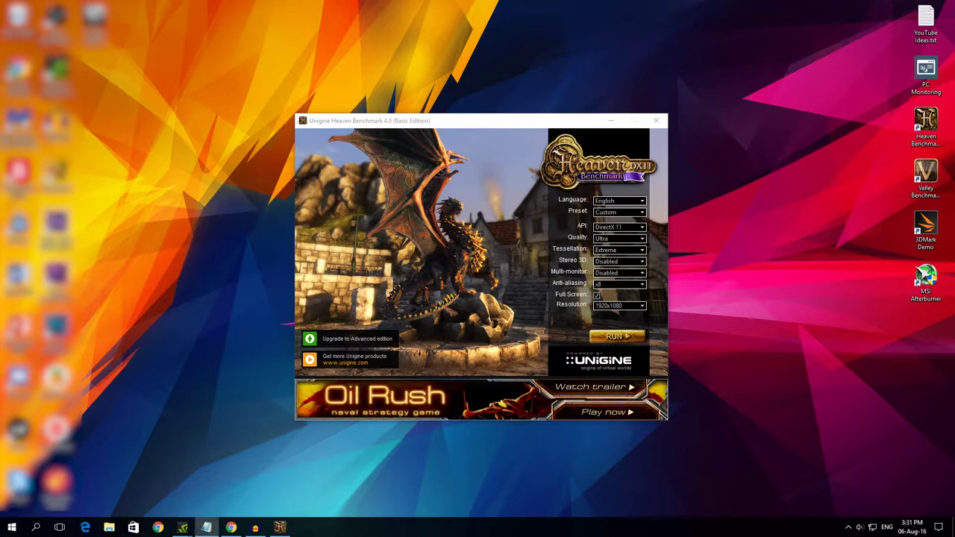
Launch MSI Afterburner with admin rights and arrange it beside the Heaven launcher
{"action": "double_click", "coordinate": [924, 73]}
{"action": "left_click", "coordinate": [657, 45]}
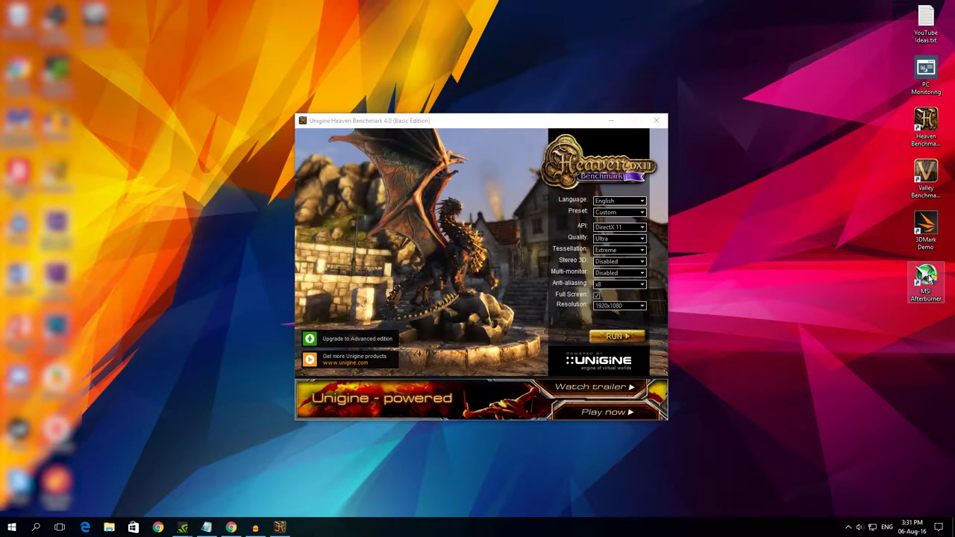
{"action": "double_click", "coordinate": [927, 279]}
{"action": "left_click", "coordinate": [437, 330]}
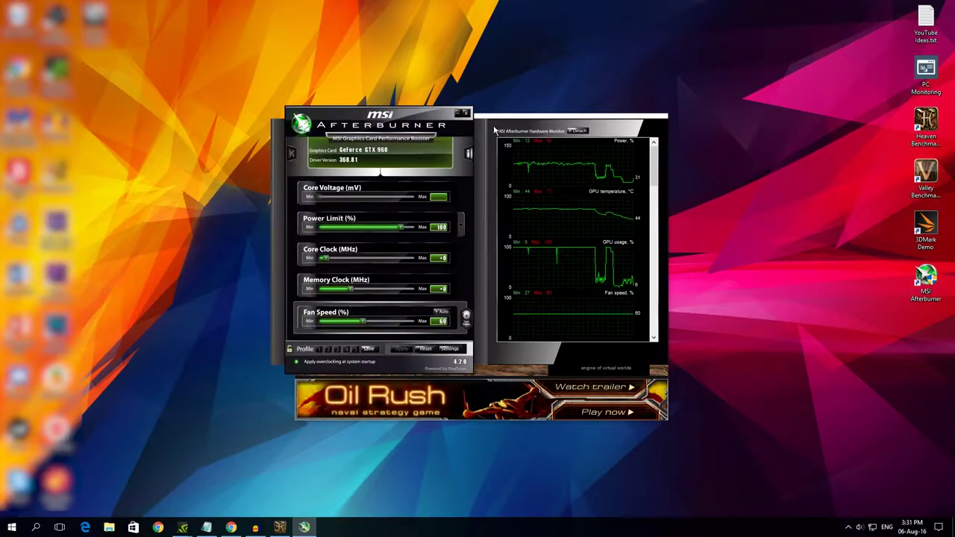
{"action": "left_click_drag", "start_coordinate": [392, 116], "coordinate": [506, 155]}
{"action": "left_click_drag", "start_coordinate": [468, 119], "coordinate": [174, 11]}
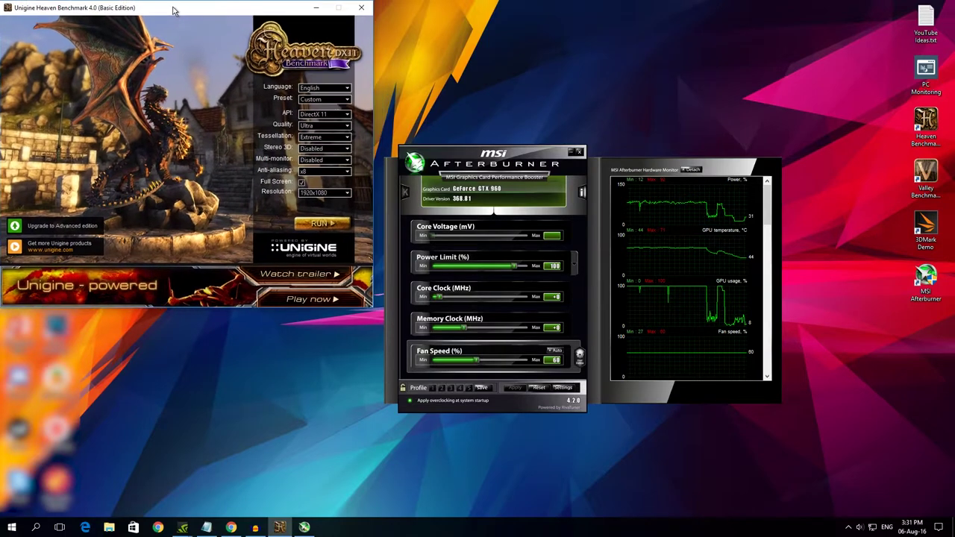
{"action": "left_click_drag", "start_coordinate": [507, 153], "coordinate": [592, 196]}
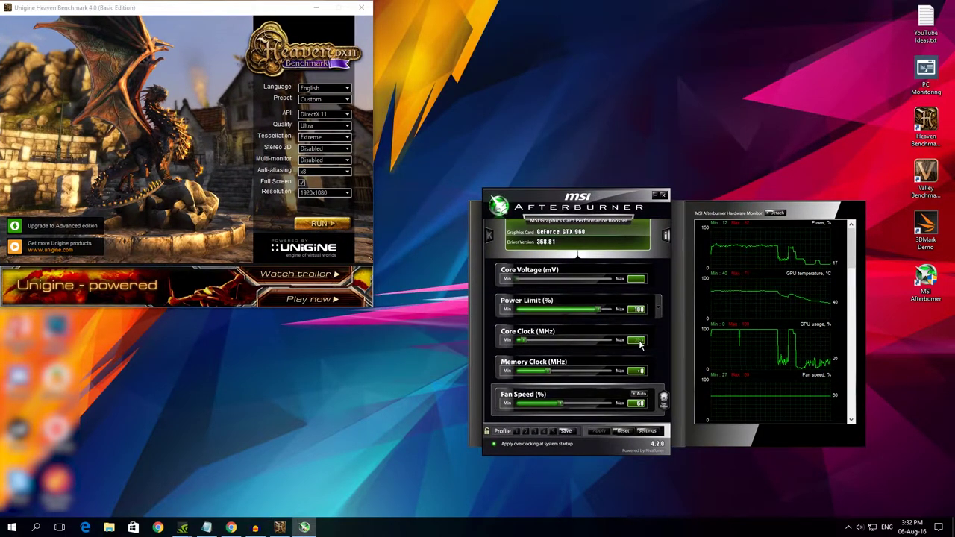
Set the Core Clock offset to +25 MHz and apply it
{"action": "key", "text": "Return"}
{"action": "left_click", "coordinate": [599, 432]}
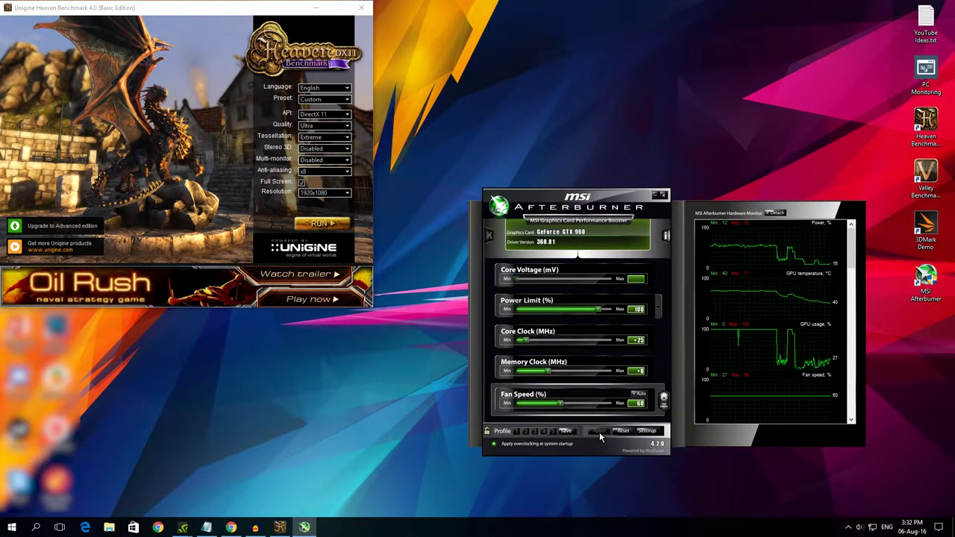
{"action": "left_click", "coordinate": [328, 192]}
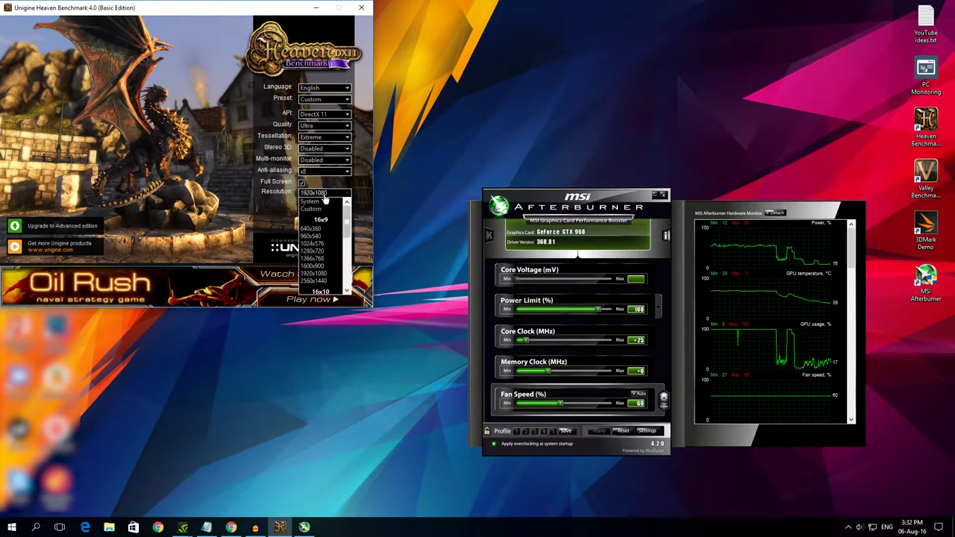
Run the Heaven demo in a 1280x720 window with full screen turned off
{"action": "left_click", "coordinate": [317, 252]}
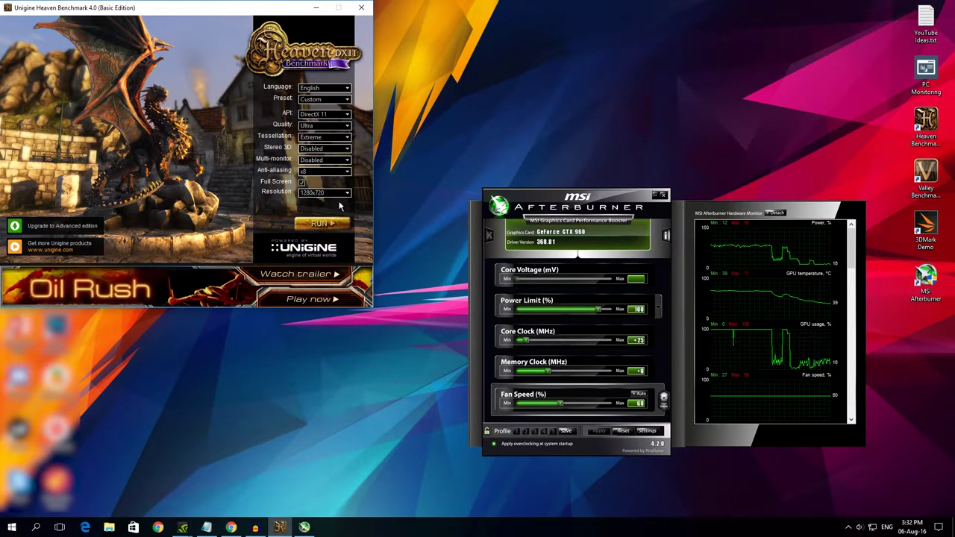
{"action": "left_click", "coordinate": [302, 182]}
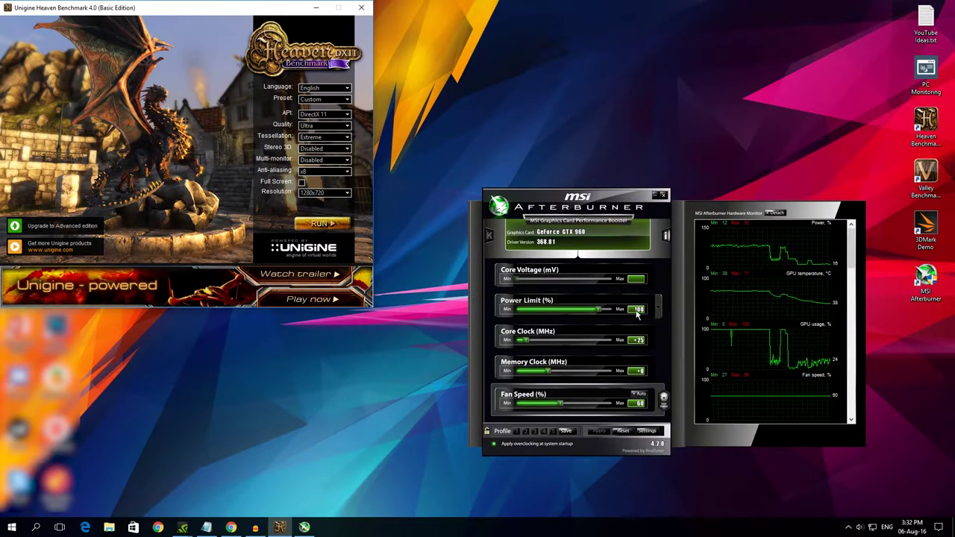
{"action": "left_click", "coordinate": [323, 225]}
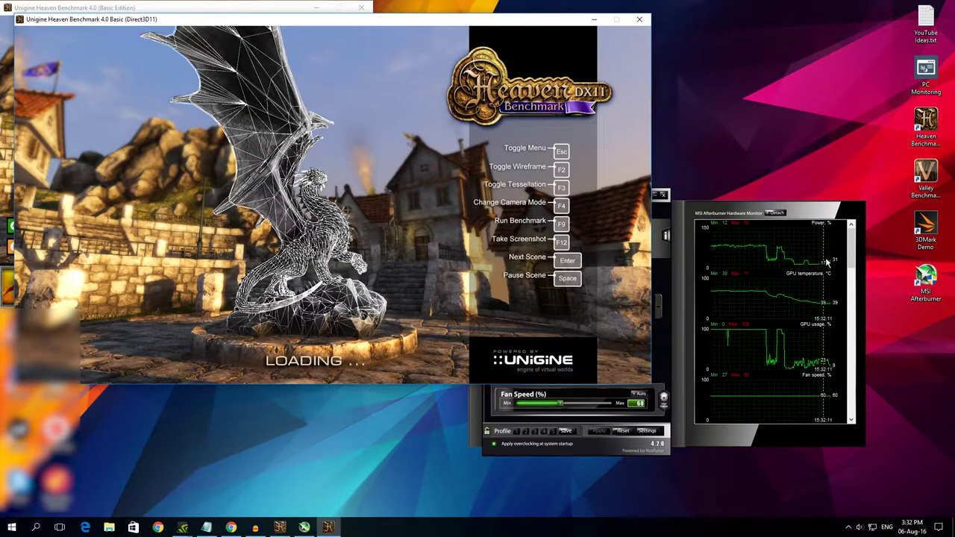
{"action": "left_click_drag", "start_coordinate": [763, 215], "coordinate": [851, 270]}
{"action": "left_click_drag", "start_coordinate": [912, 267], "coordinate": [909, 270]}
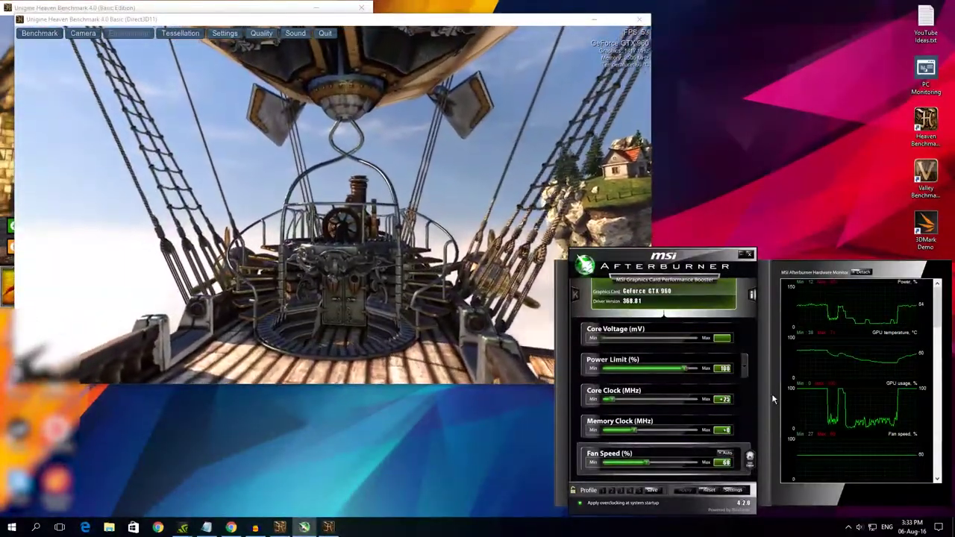
{"action": "mouse_move", "coordinate": [817, 400]}
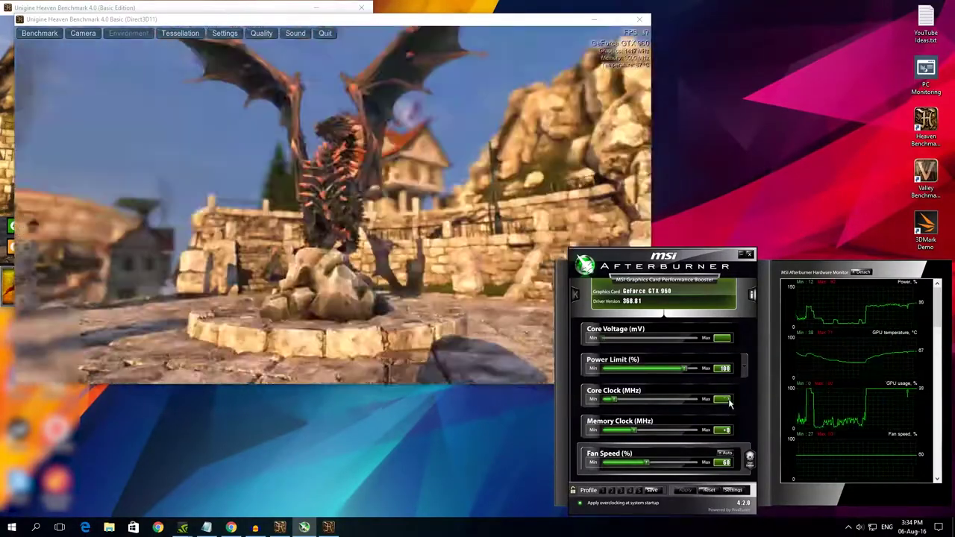
Apply +235 MHz core and +275 MHz memory clock offsets, then return to Heaven
{"action": "left_click", "coordinate": [728, 400]}
{"action": "type", "text": "23"}
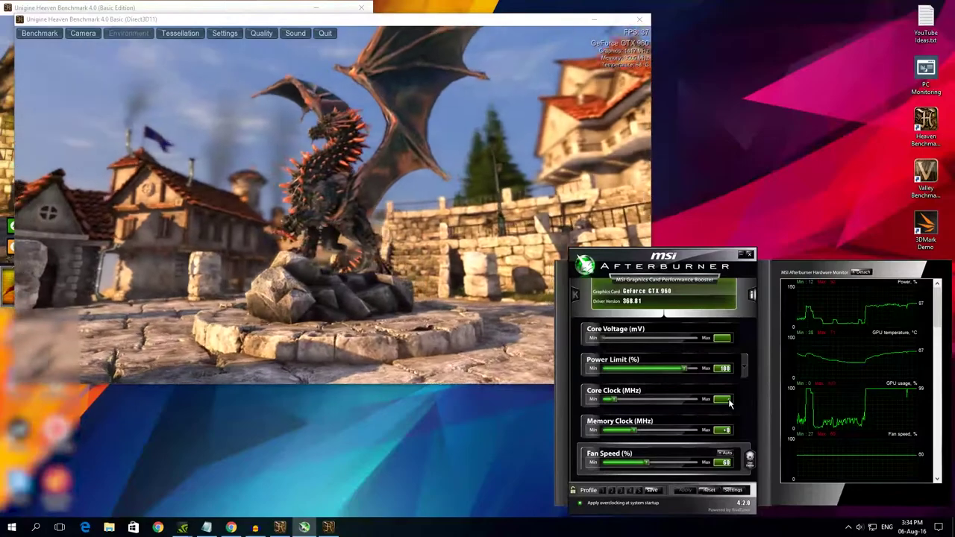
{"action": "type", "text": "5"}
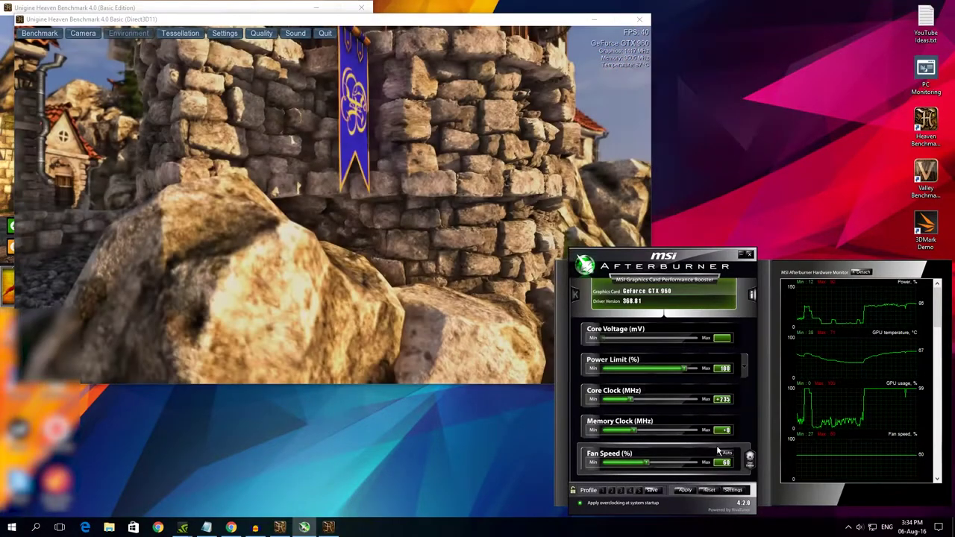
{"action": "left_click", "coordinate": [728, 431]}
{"action": "type", "text": "25"}
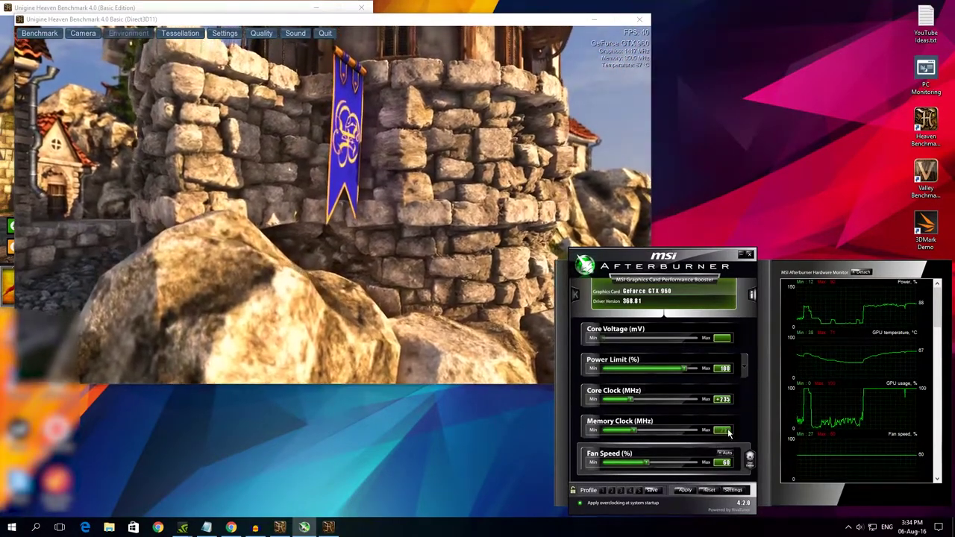
{"action": "type", "text": "5"}
{"action": "key", "text": "Return"}
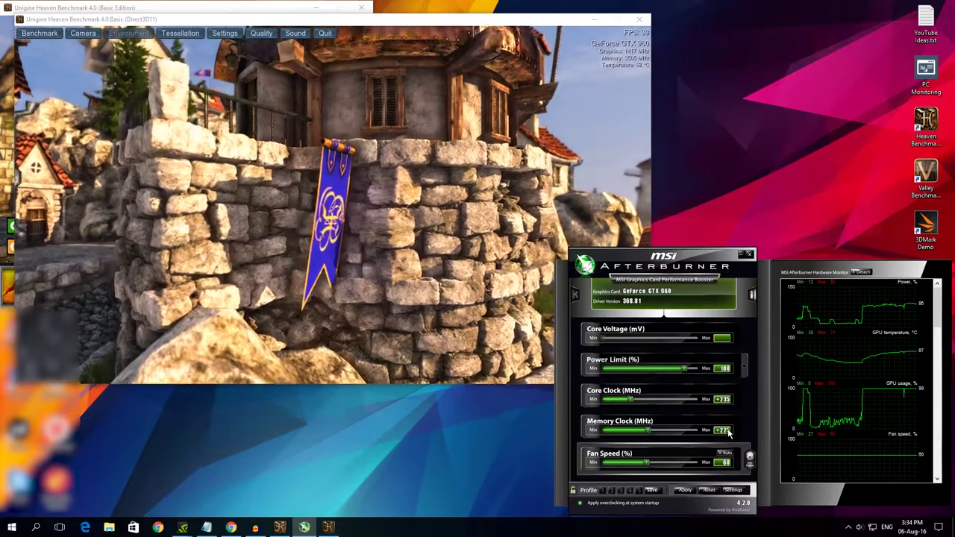
{"action": "left_click", "coordinate": [685, 491]}
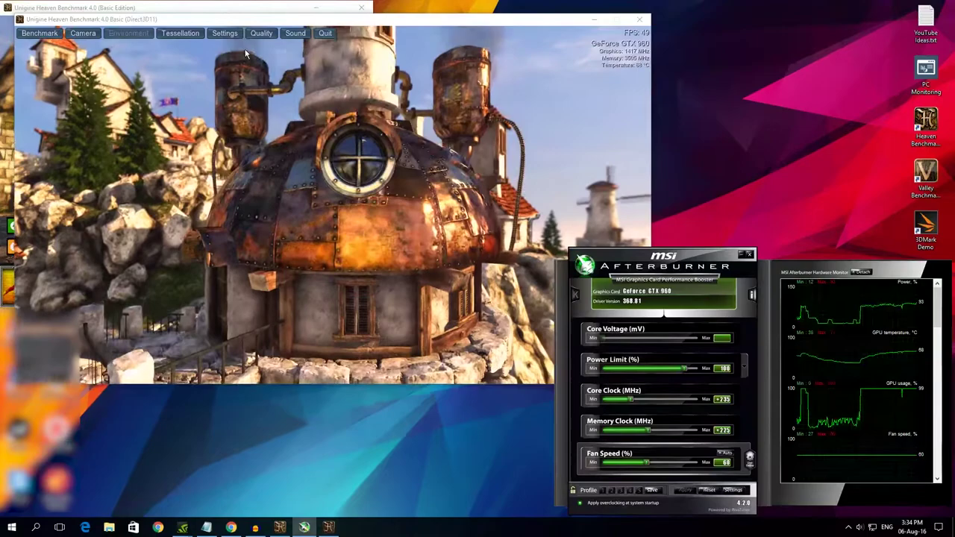
{"action": "left_click", "coordinate": [315, 39]}
Quit the running Heaven demo and switch the launcher resolution to 1920x1080
{"action": "left_click", "coordinate": [325, 34]}
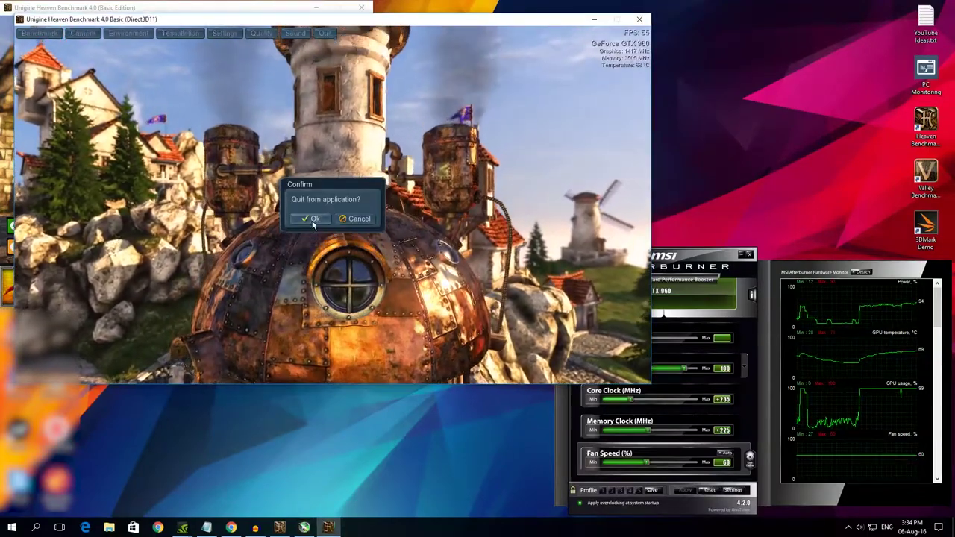
{"action": "left_click", "coordinate": [318, 256]}
{"action": "left_click", "coordinate": [315, 193]}
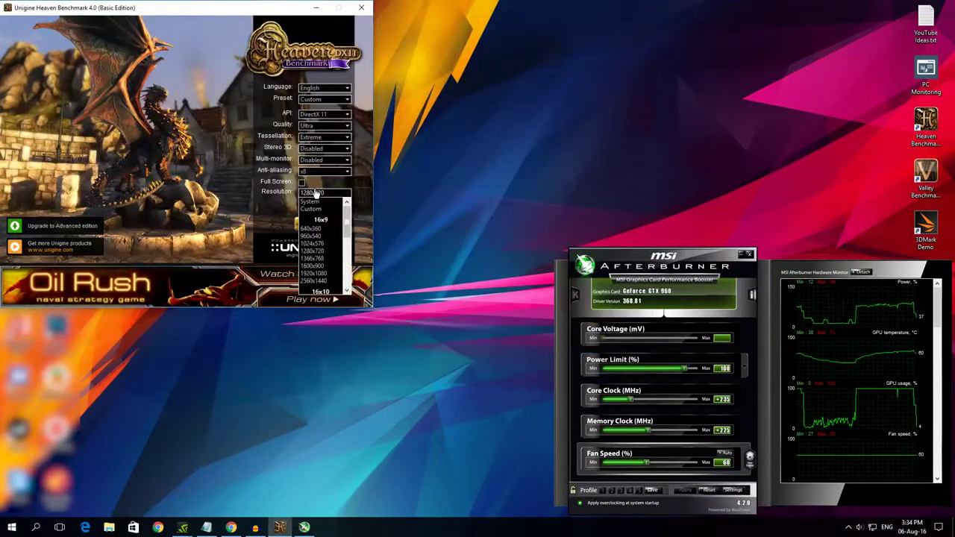
{"action": "left_click", "coordinate": [314, 273]}
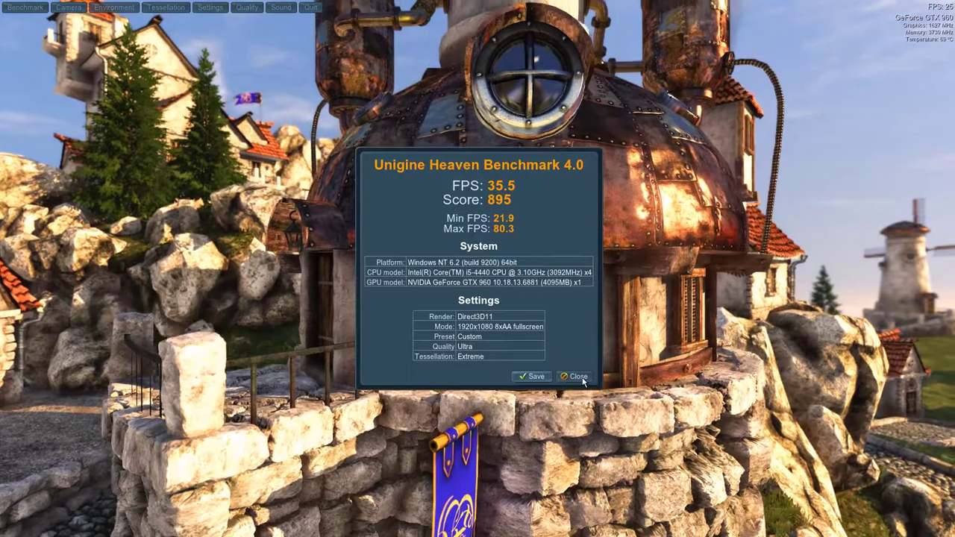
Close the benchmark results, quit Heaven, and move Afterburner to the screen centre
{"action": "left_click", "coordinate": [579, 378]}
{"action": "key", "text": "Escape"}
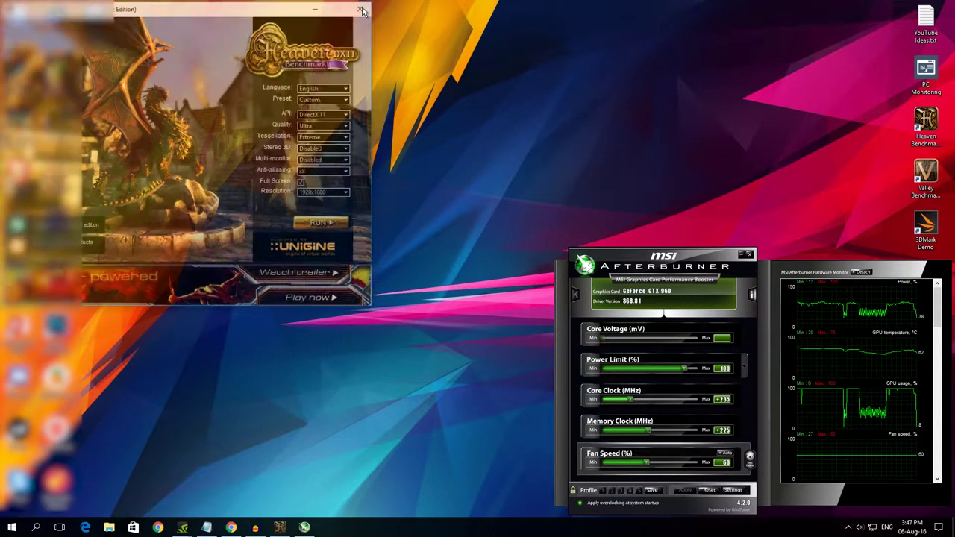
{"action": "left_click_drag", "start_coordinate": [680, 260], "coordinate": [420, 98]}
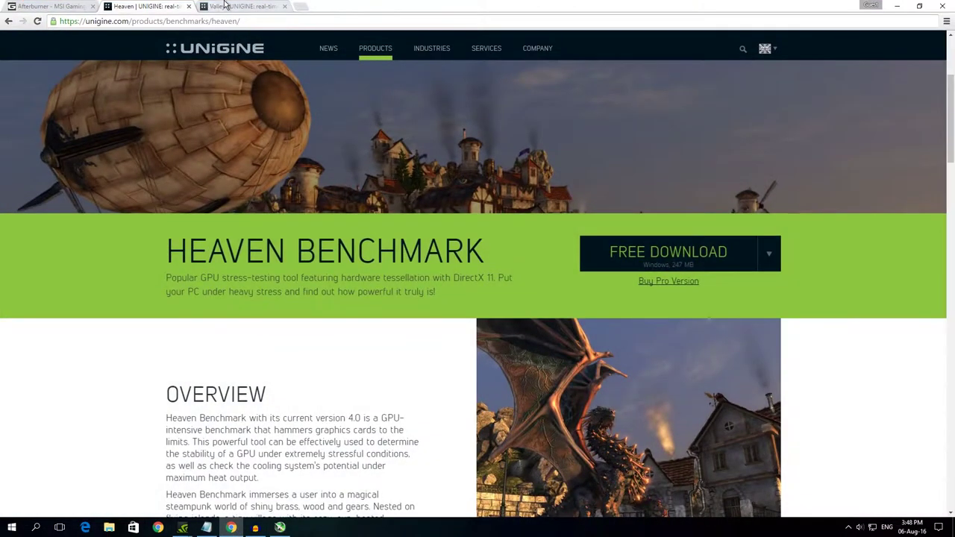
Switch Chrome to the Valley Benchmark page
{"action": "left_click", "coordinate": [225, 6]}
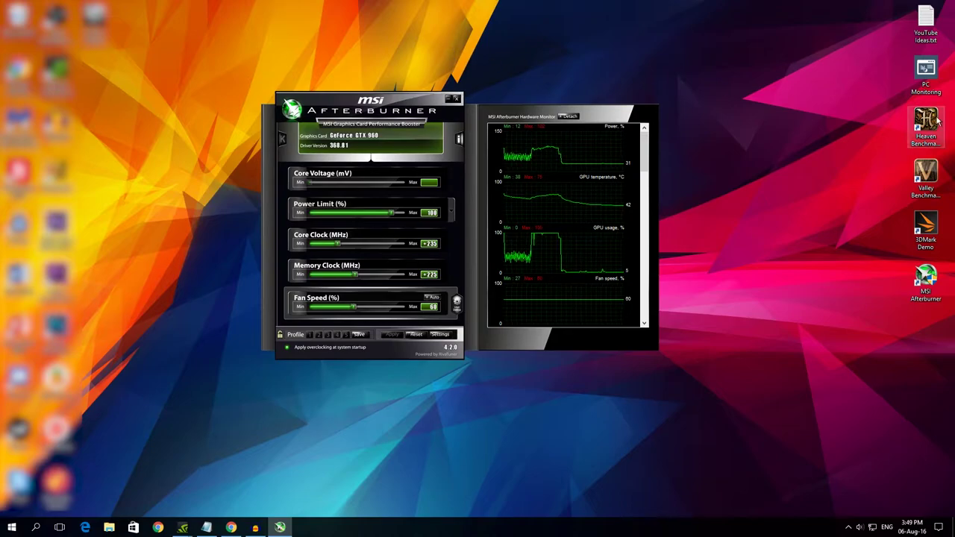
Launch the Valley Benchmark launcher and keep its resolution at System
{"action": "double_click", "coordinate": [925, 177]}
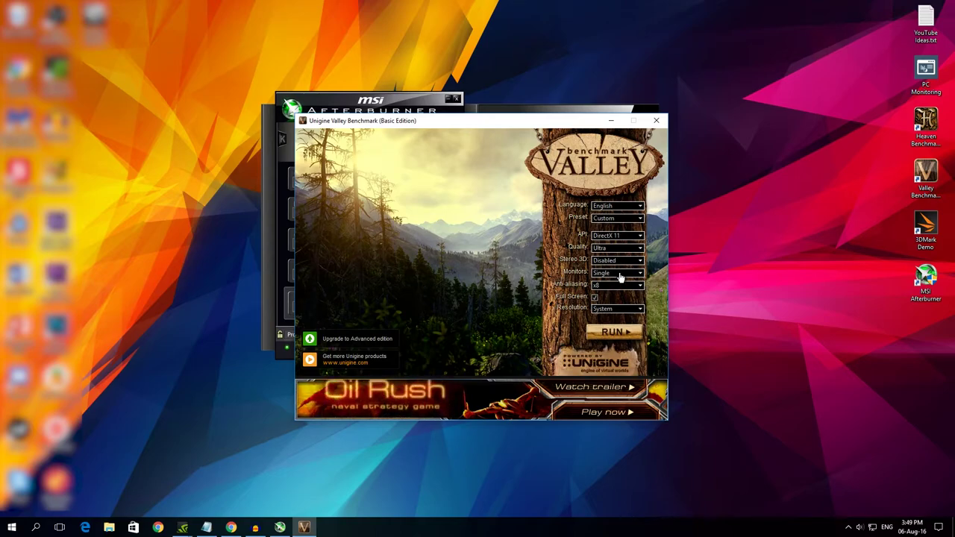
{"action": "left_click", "coordinate": [608, 312]}
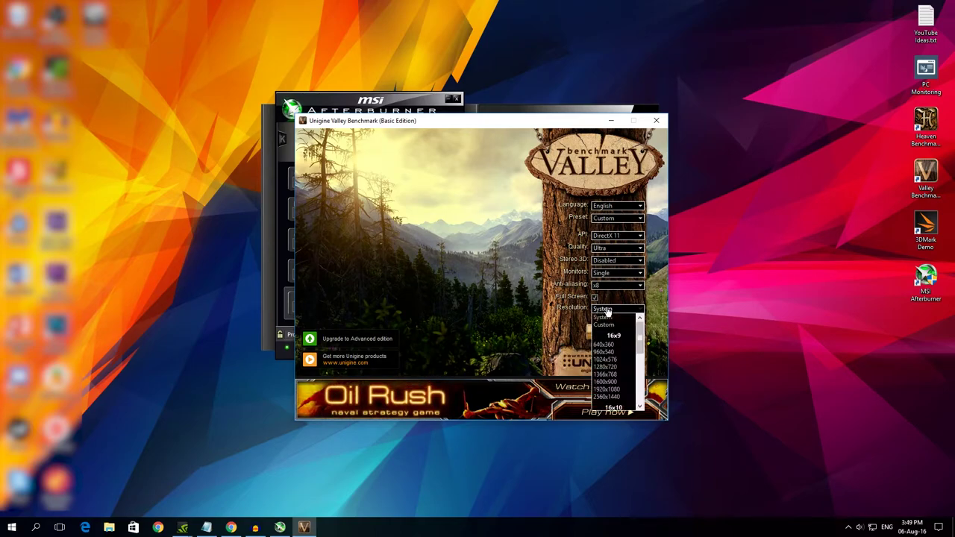
{"action": "left_click", "coordinate": [418, 270]}
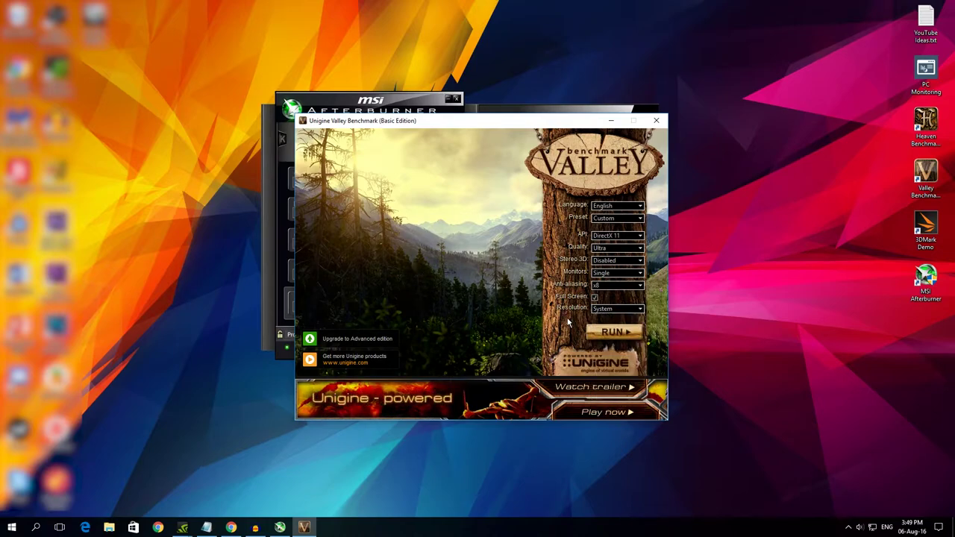
Run the Valley benchmark (1570 points, 37.5 FPS), then quit Valley and close its launcher
{"action": "left_click", "coordinate": [619, 333]}
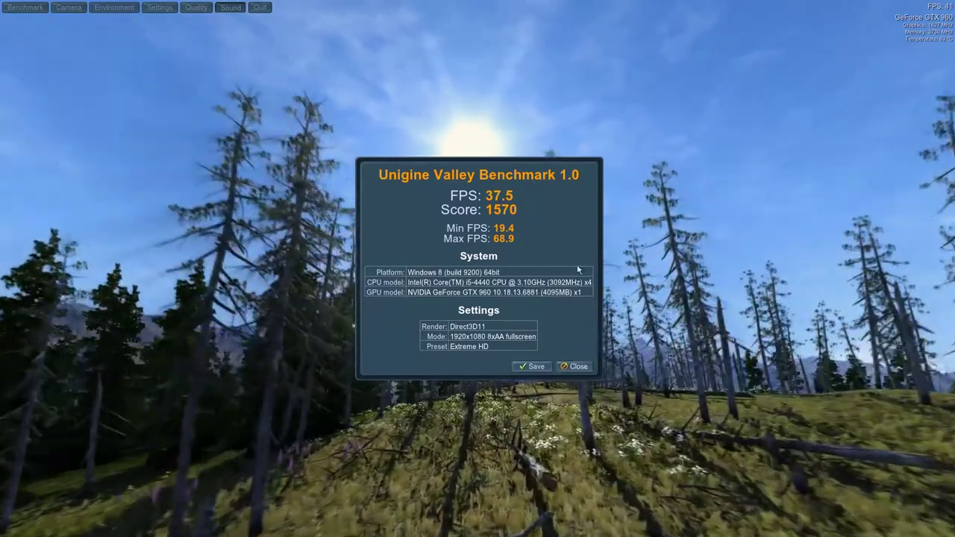
{"action": "key", "text": "Escape"}
{"action": "left_click", "coordinate": [259, 9]}
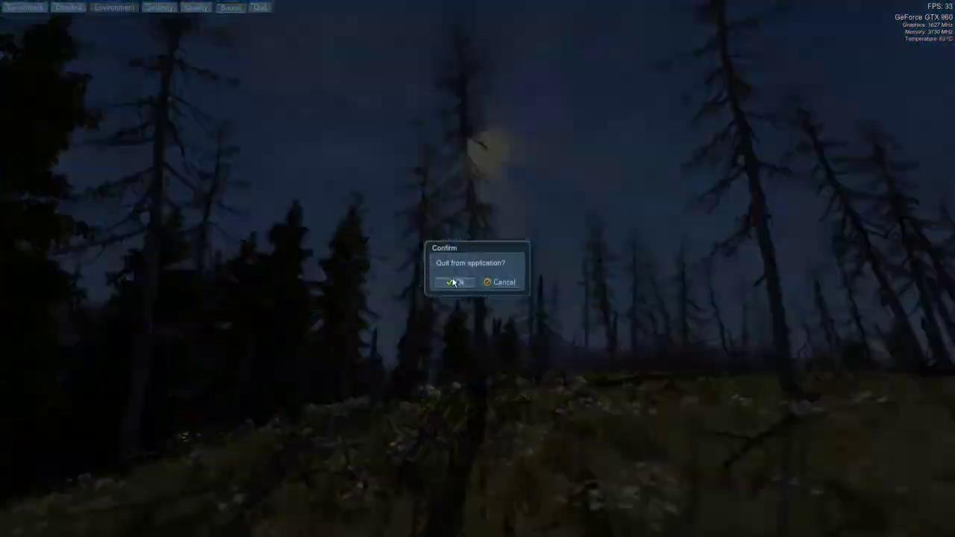
{"action": "left_click", "coordinate": [463, 343]}
{"action": "left_click", "coordinate": [656, 120]}
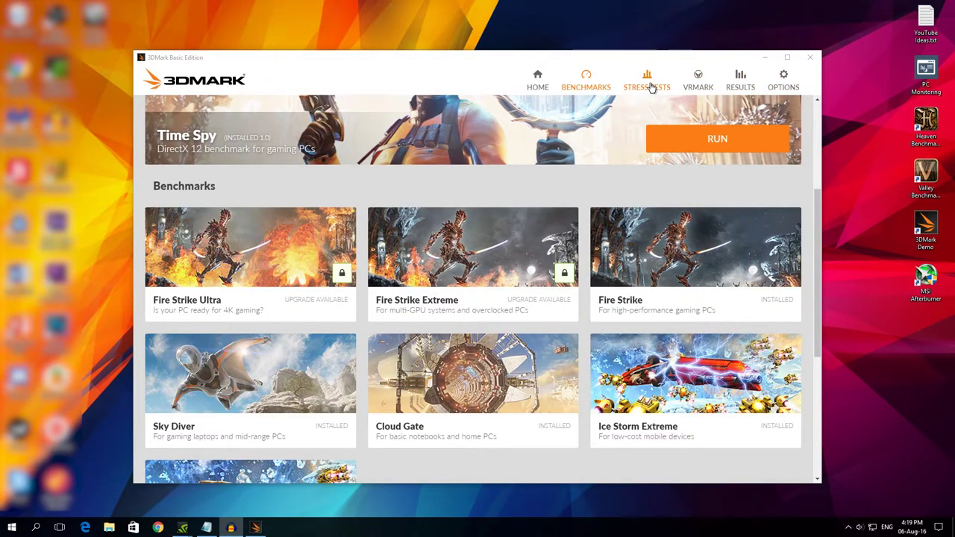
Check the Fire Strike result in 3DMark (score 0 with an error), then return to Home
{"action": "left_click", "coordinate": [739, 85]}
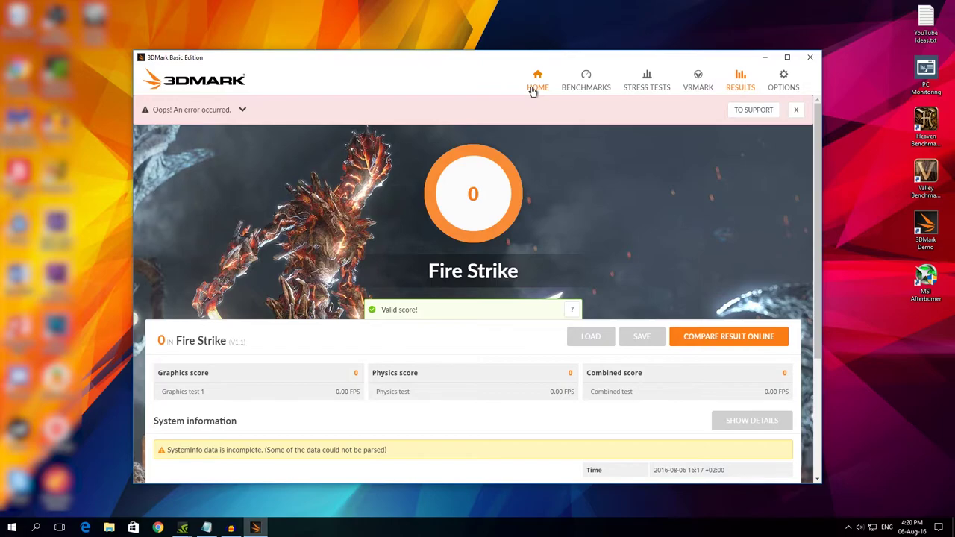
{"action": "left_click", "coordinate": [533, 90]}
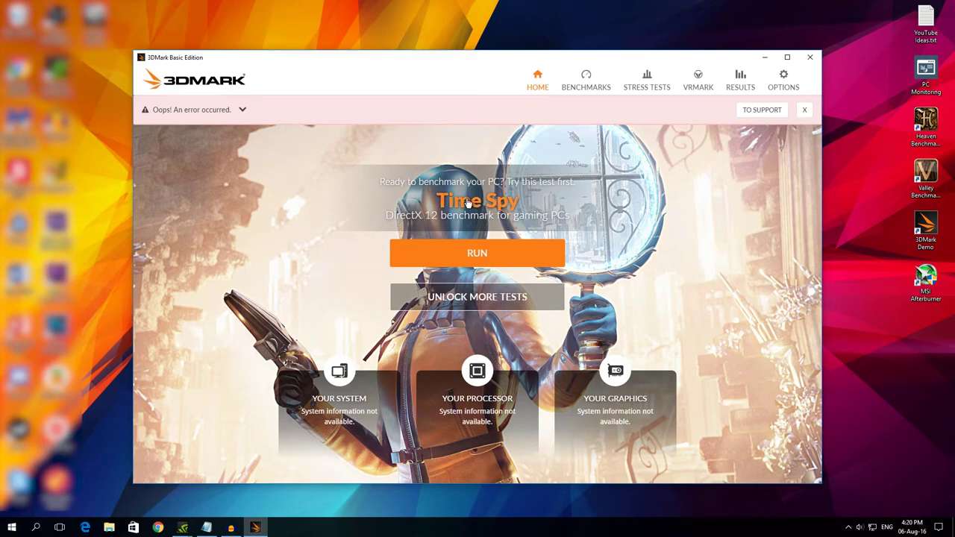
Show 3DMark's Benchmarks page with Time Spy recommended, Fire Strike, Sky Diver, Cloud Gate and Ice Storm Extreme
{"action": "left_click", "coordinate": [586, 81]}
{"action": "scroll", "coordinate": [625, 196], "scroll_direction": "down", "scroll_amount": 5}
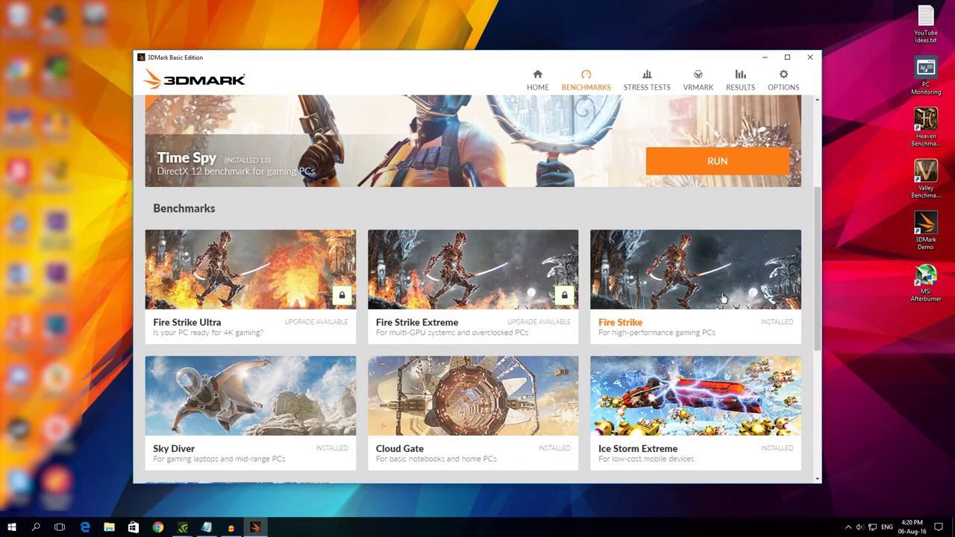
{"action": "scroll", "coordinate": [682, 300], "scroll_direction": "up", "scroll_amount": 3}
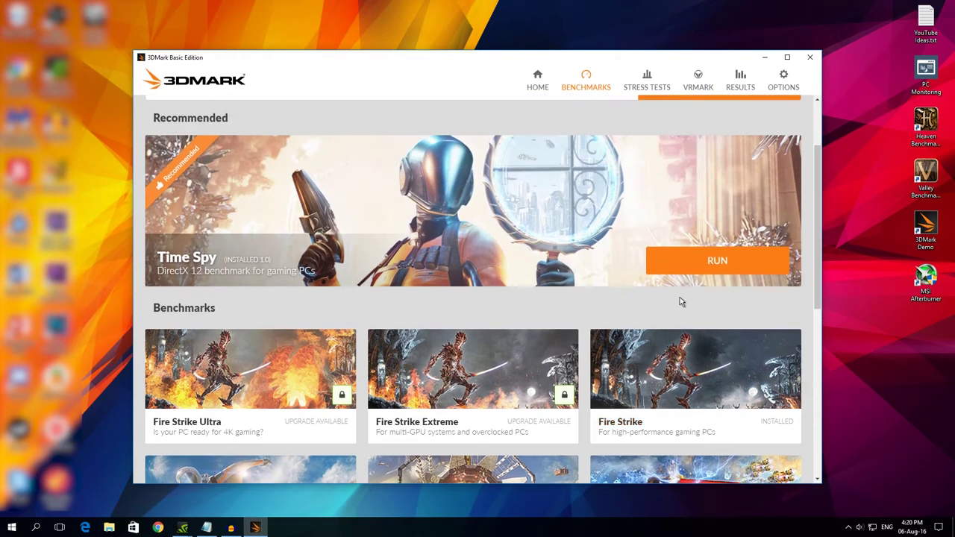